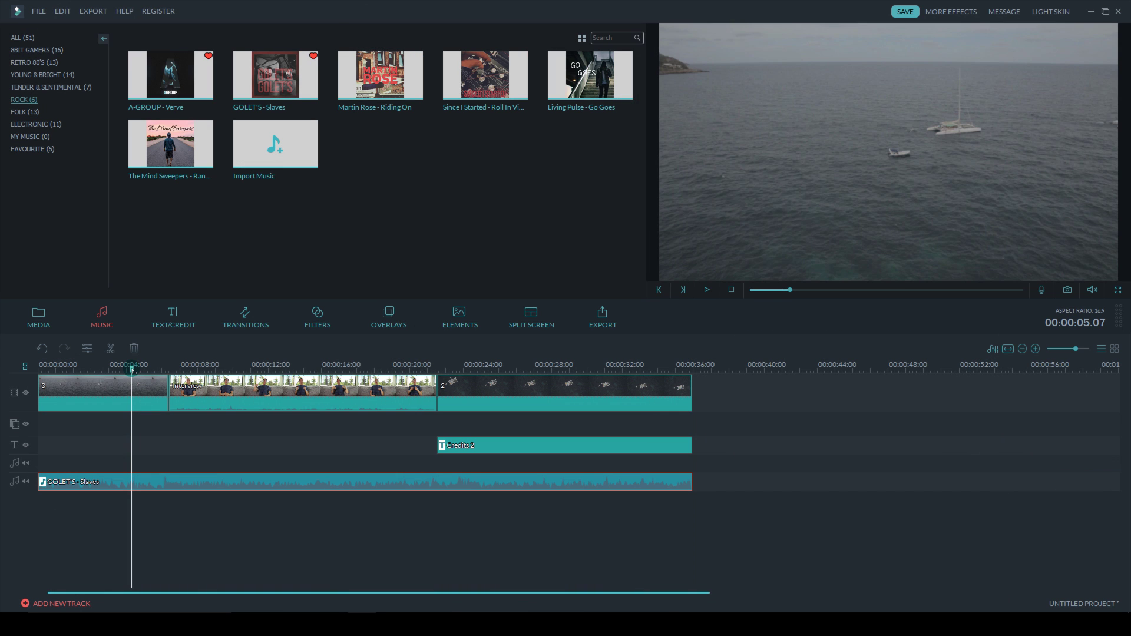
- Preview the timeline, then return the playhead to about 5 seconds
{"action": "key", "text": "space"}
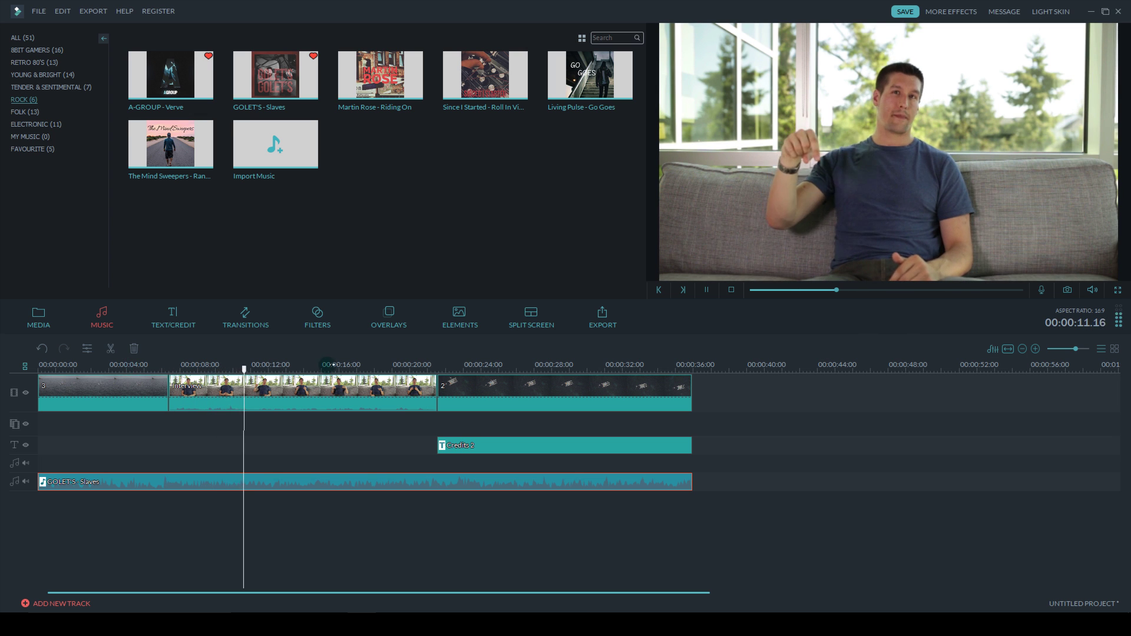
{"action": "key", "text": "space"}
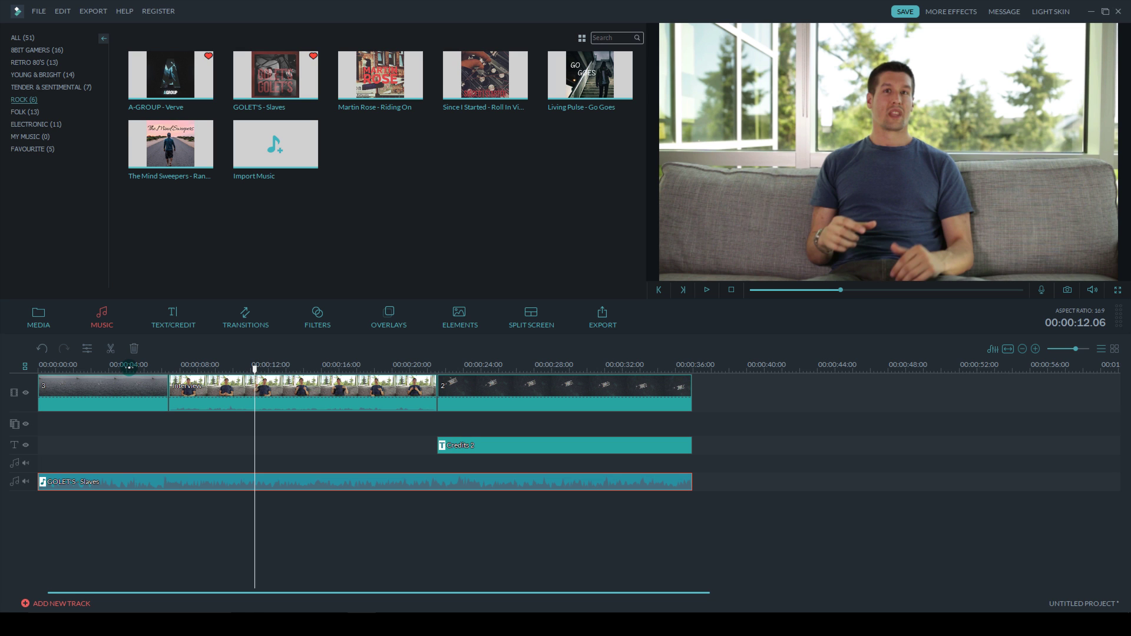
{"action": "left_click", "coordinate": [129, 367]}
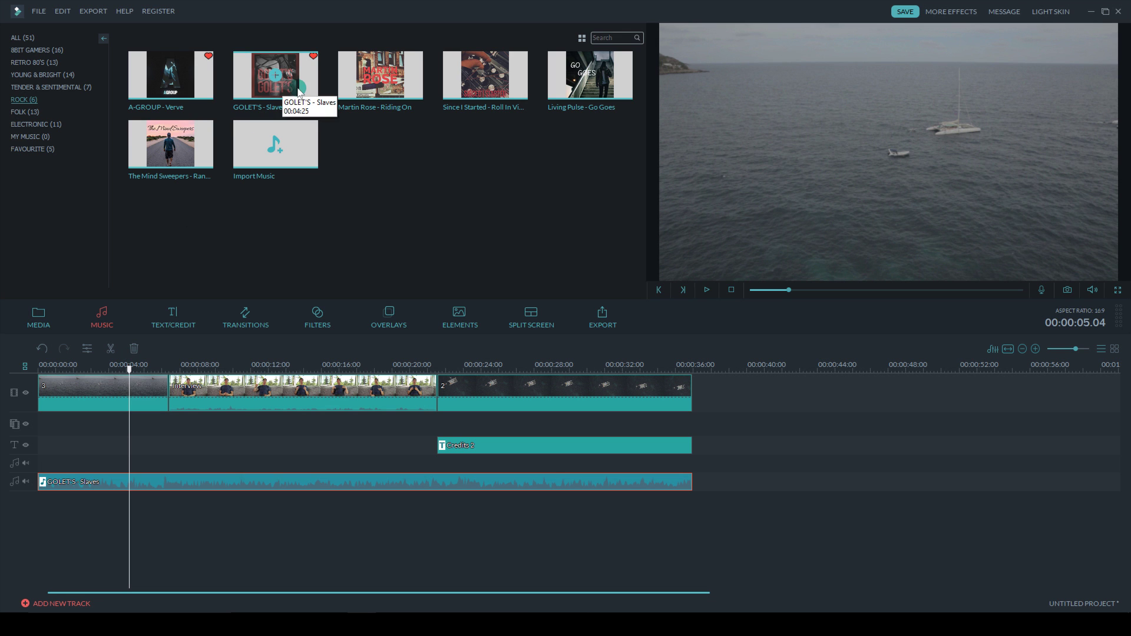
- Add a second GOLET'S - Slaves copy to the empty upper track, ending it with the video
{"action": "mouse_move", "coordinate": [276, 83]}
{"action": "left_mouse_down"}
{"action": "mouse_move", "coordinate": [81, 460]}
{"action": "mouse_move", "coordinate": [44, 460]}
{"action": "left_mouse_up"}
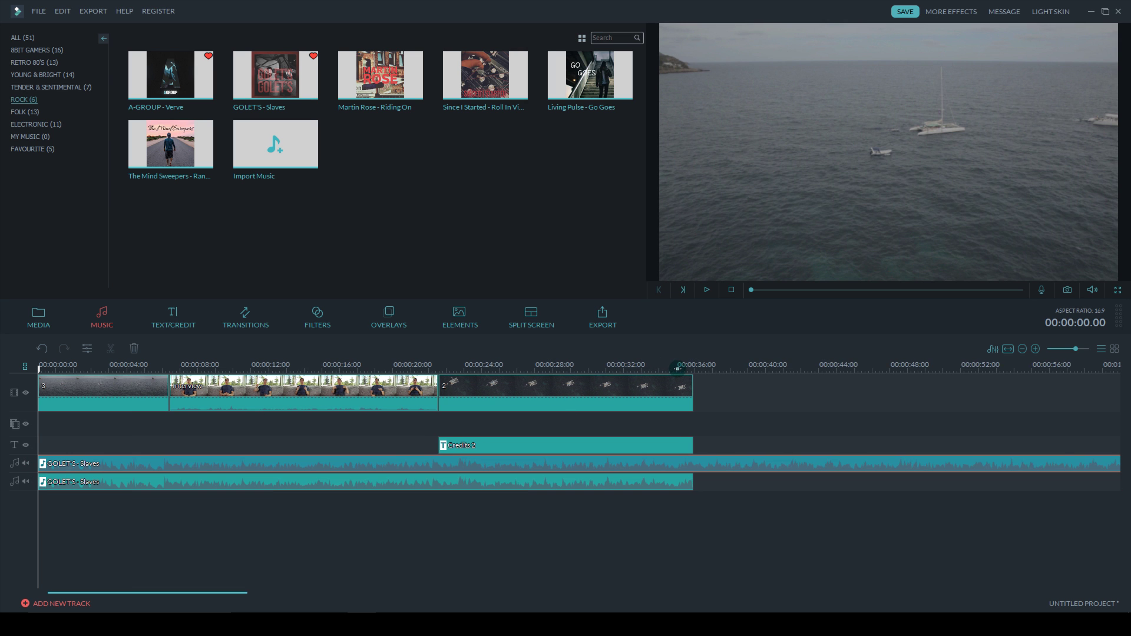
{"action": "left_click", "coordinate": [686, 366]}
{"action": "left_click_drag", "start_coordinate": [686, 367], "coordinate": [142, 398]}
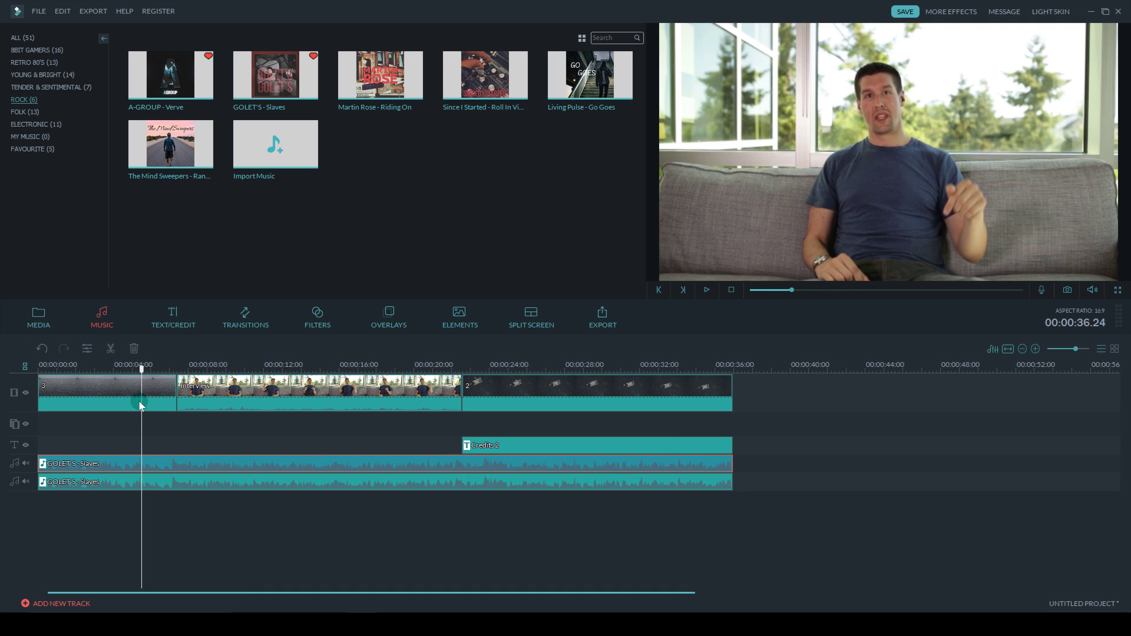
- Play both music copies into the interview, then select the lower copy
{"action": "key", "text": "space"}
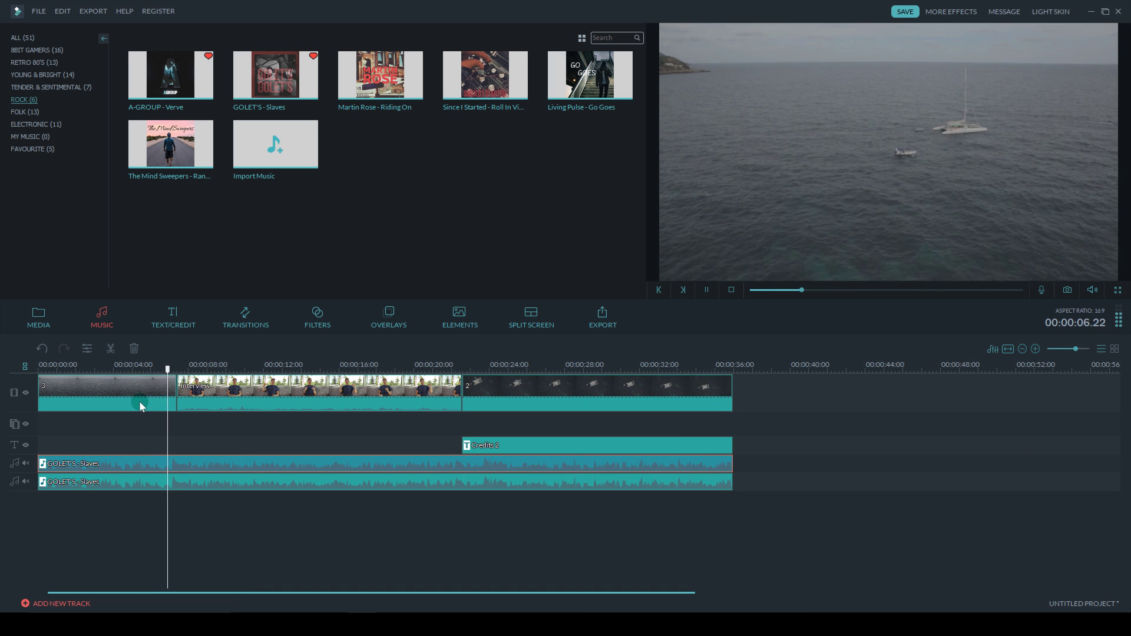
{"action": "key", "text": "space"}
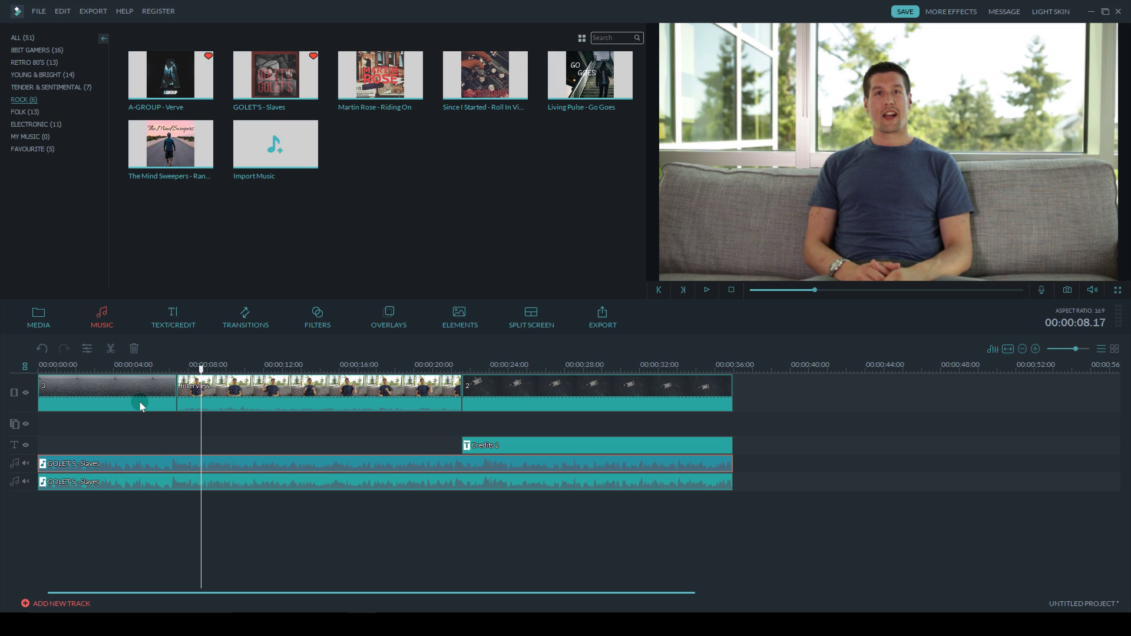
{"action": "left_click", "coordinate": [251, 480]}
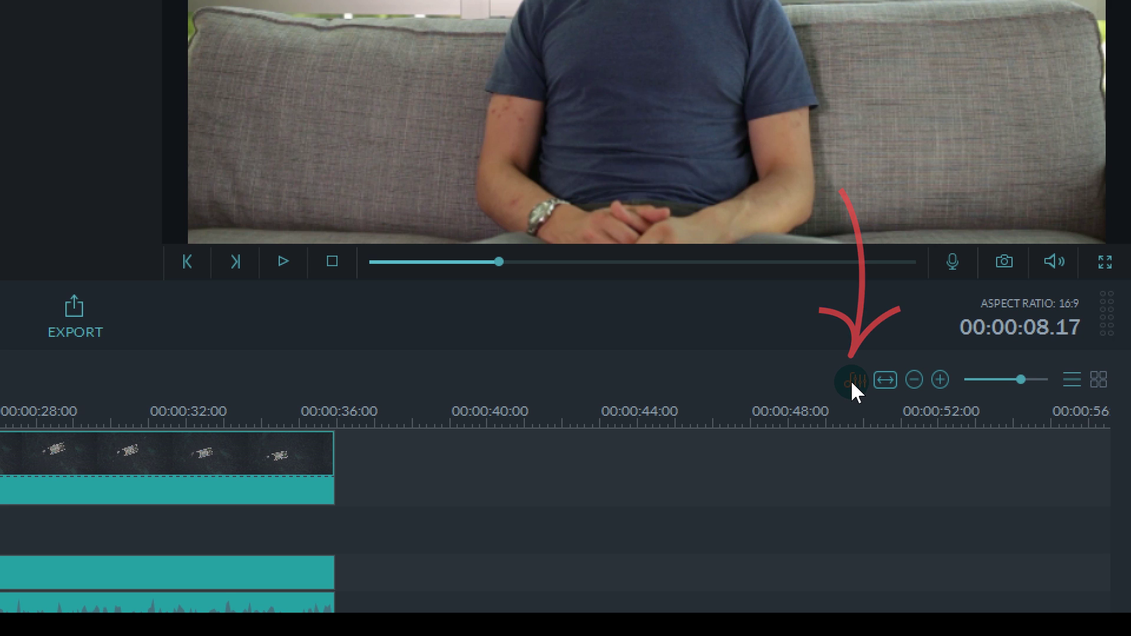
- In the Audio Mixer, set Music 2 to -20 dB and Video to 3 dB, then play the mix
{"action": "left_click", "coordinate": [851, 379]}
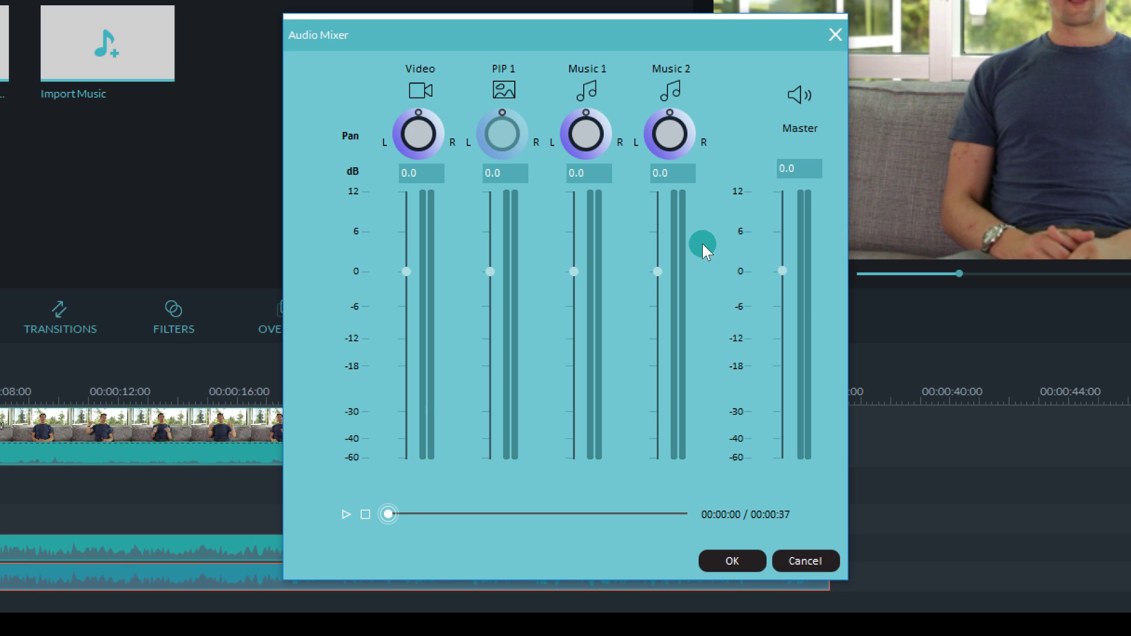
{"action": "double_click", "coordinate": [684, 176]}
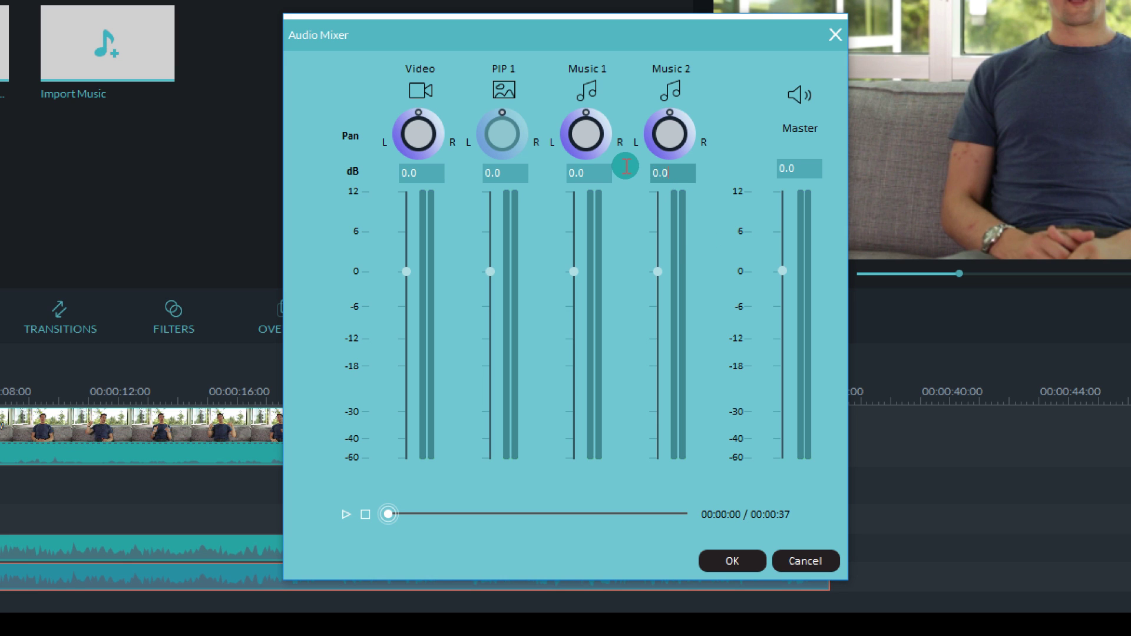
{"action": "type", "text": "-2"}
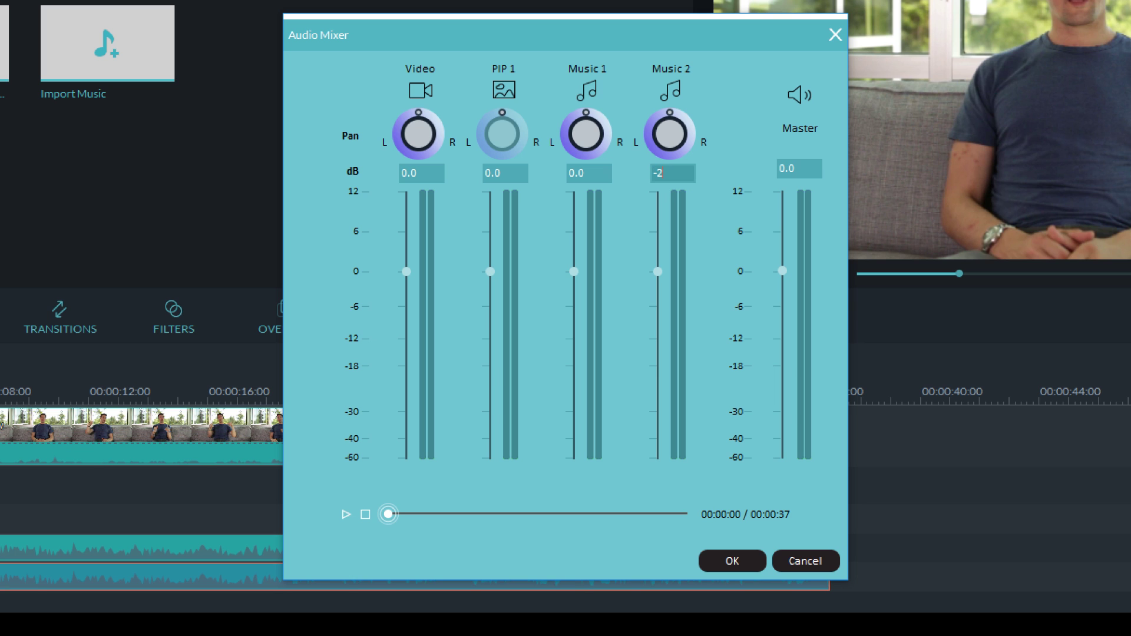
{"action": "type", "text": "0"}
{"action": "key", "text": "Return"}
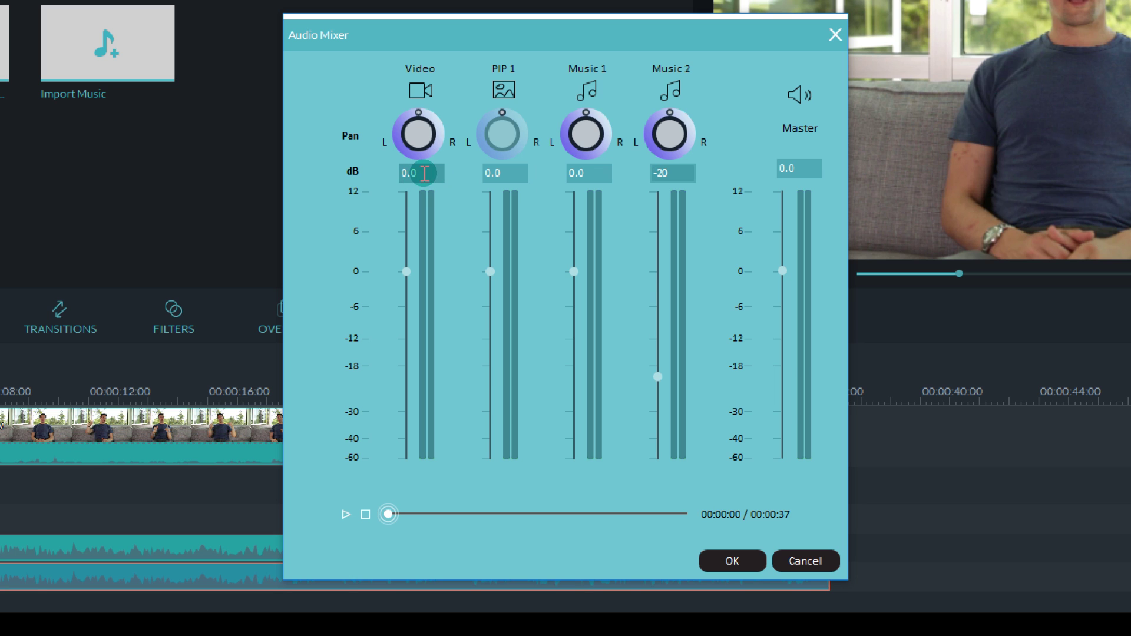
{"action": "double_click", "coordinate": [424, 174]}
{"action": "type", "text": "3"}
{"action": "key", "text": "Return"}
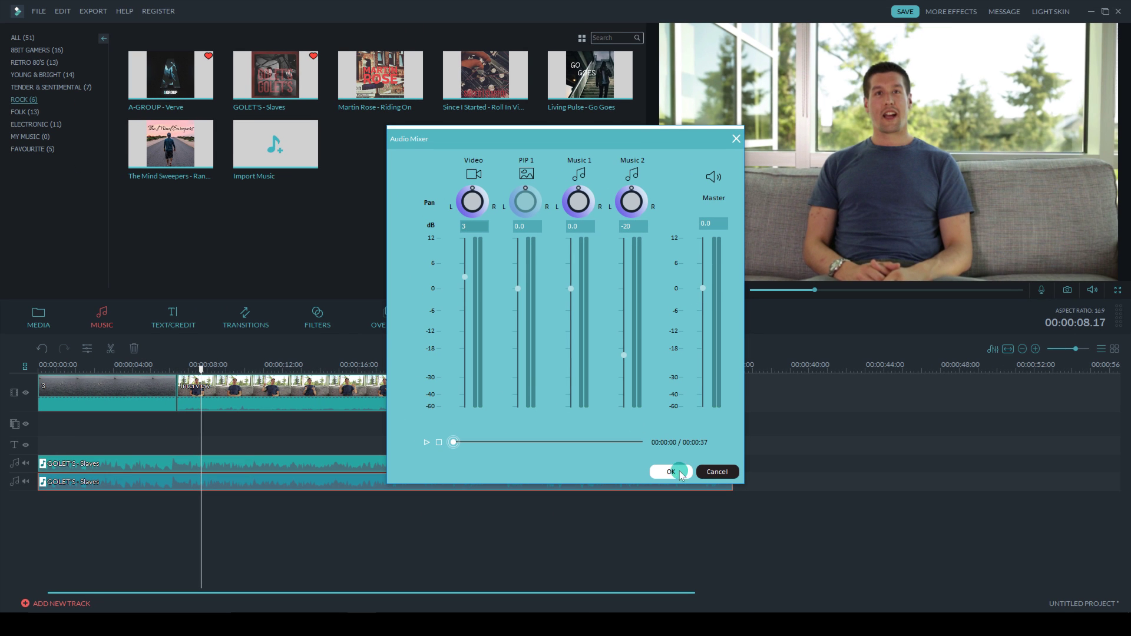
{"action": "left_click", "coordinate": [672, 473]}
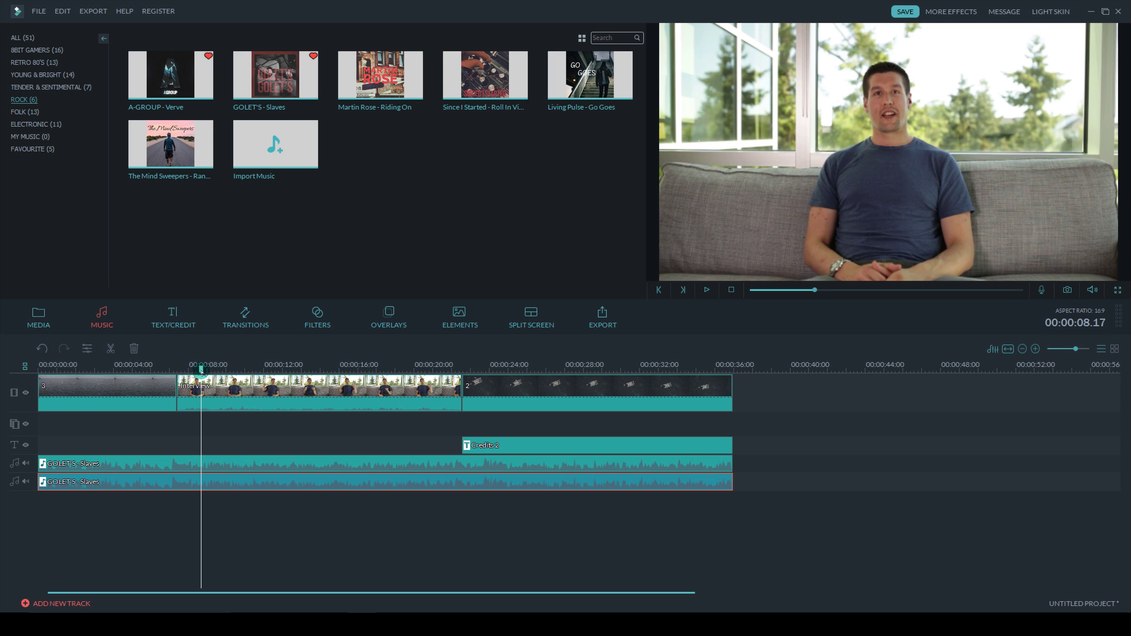
{"action": "left_click_drag", "start_coordinate": [201, 370], "coordinate": [156, 373]}
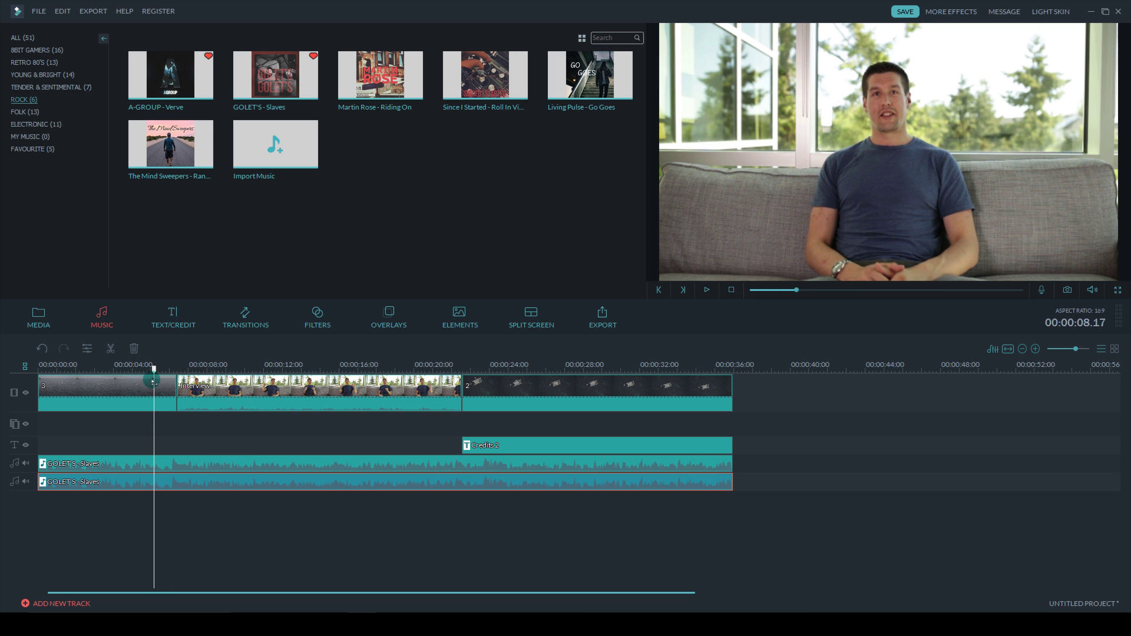
{"action": "key", "text": "space"}
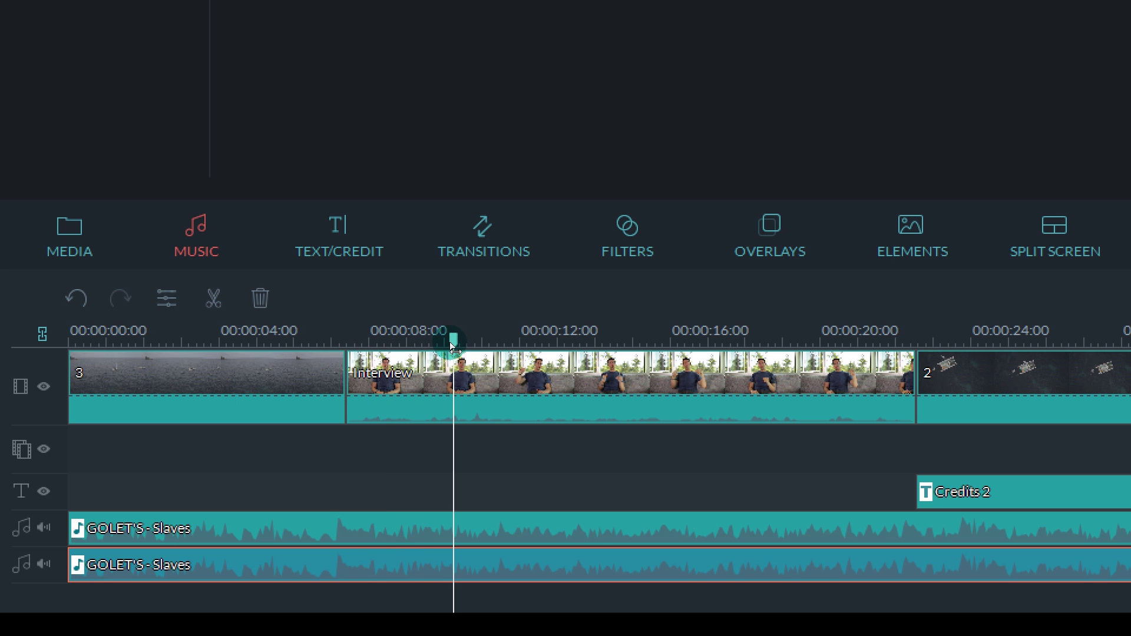
- Split the upper music copy where the interview starts
{"action": "left_click_drag", "start_coordinate": [397, 348], "coordinate": [368, 357]}
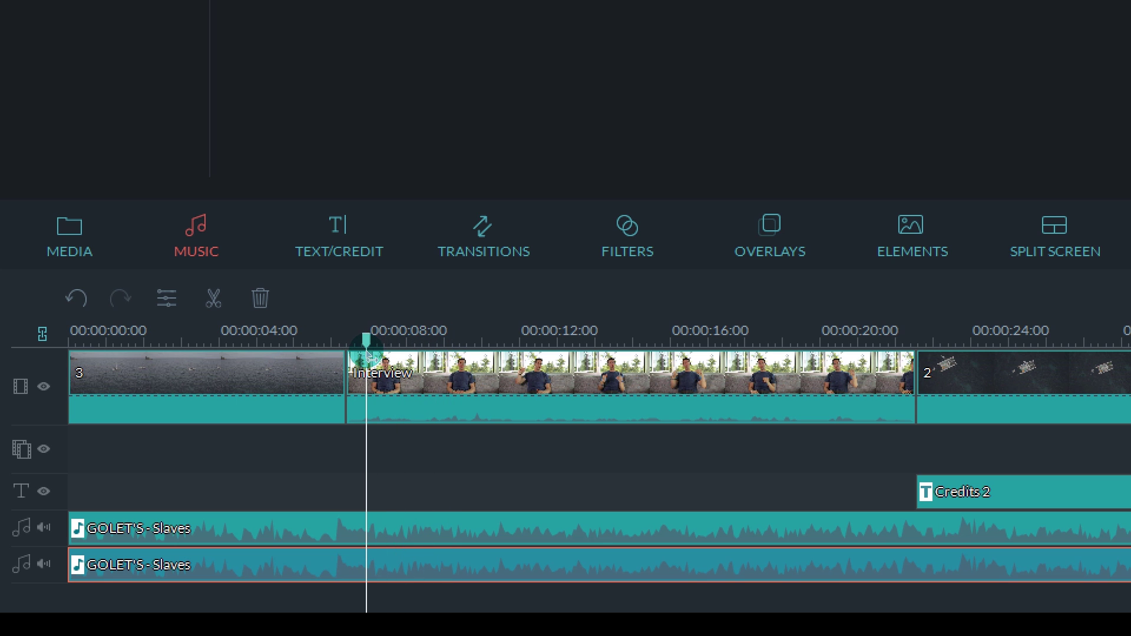
{"action": "left_click", "coordinate": [346, 518]}
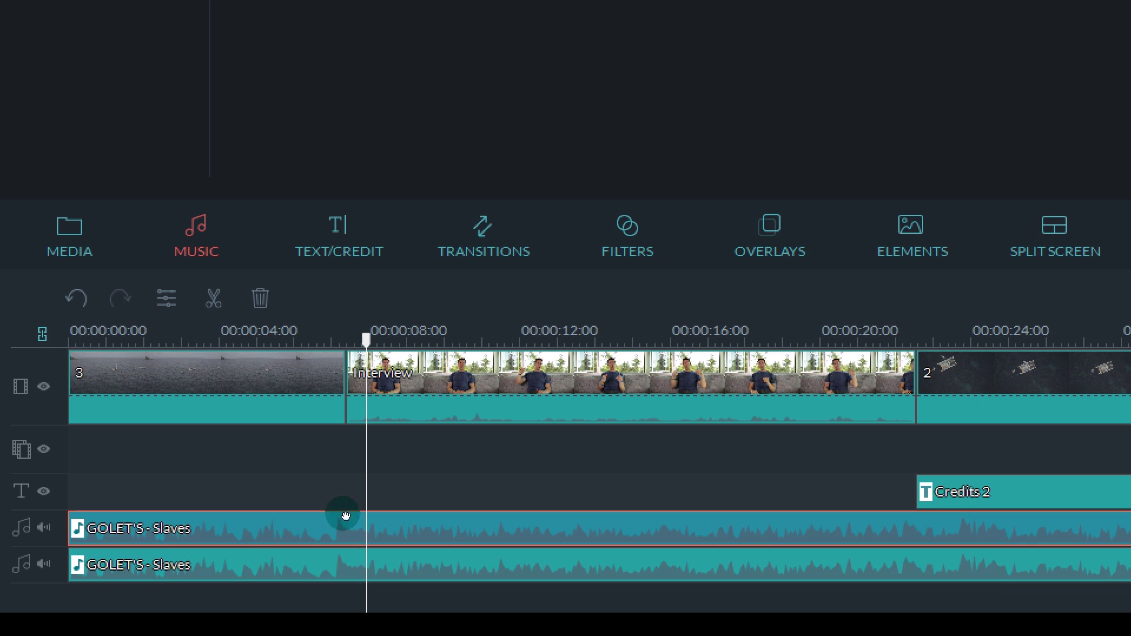
{"action": "left_click", "coordinate": [212, 300]}
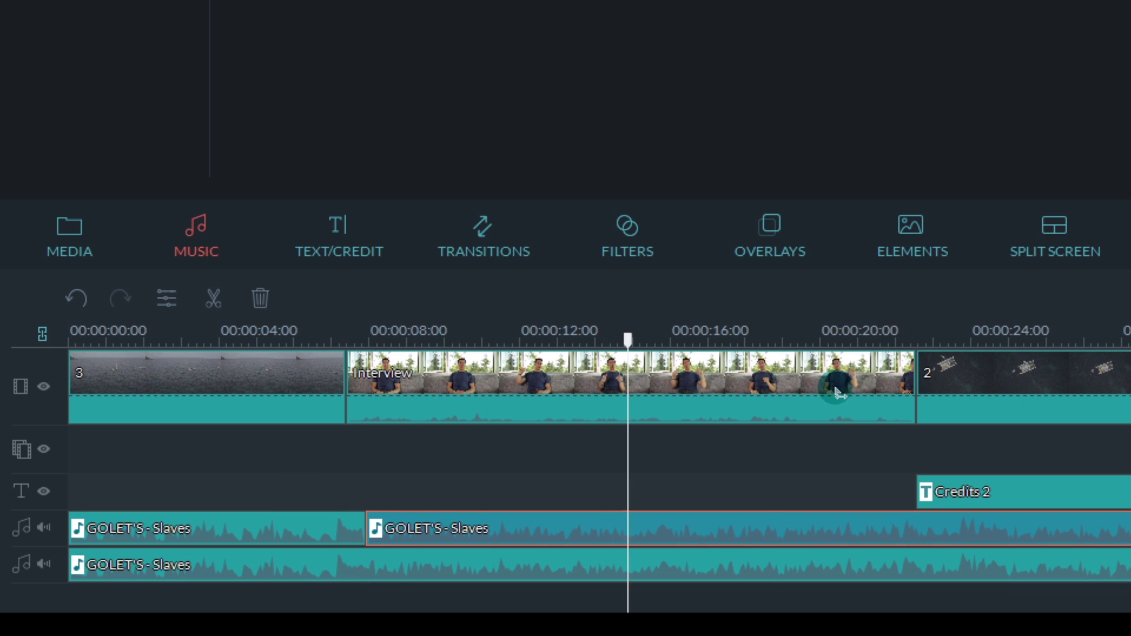
- Split the upper music copy again where the interview ends, and select the middle piece
{"action": "left_click_drag", "start_coordinate": [836, 391], "coordinate": [894, 391]}
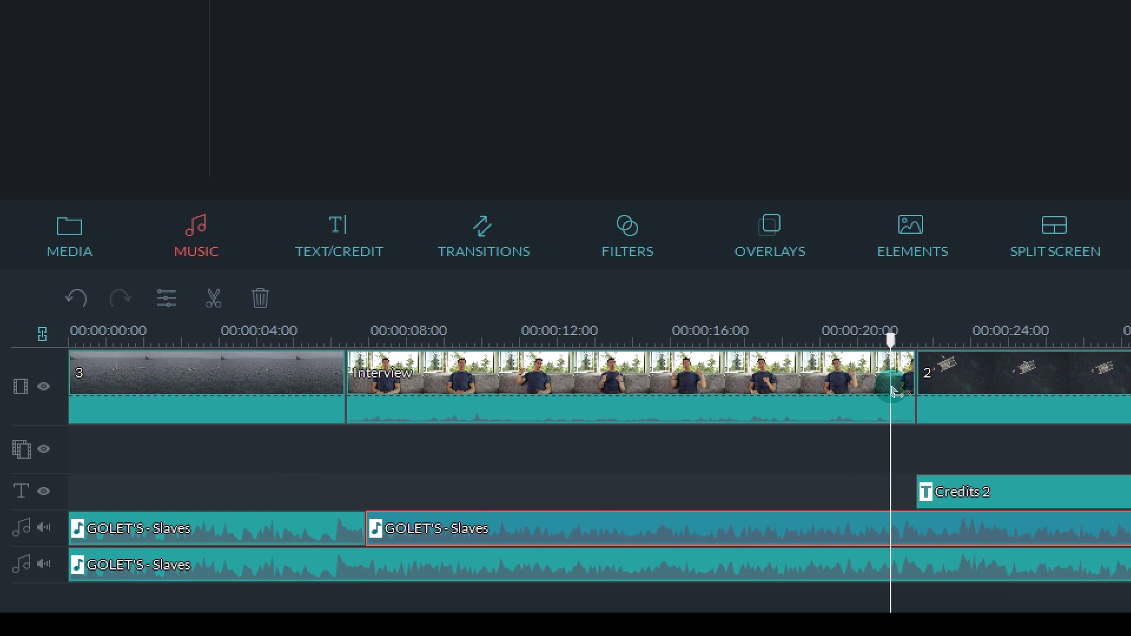
{"action": "left_click", "coordinate": [210, 313]}
{"action": "left_click", "coordinate": [578, 424]}
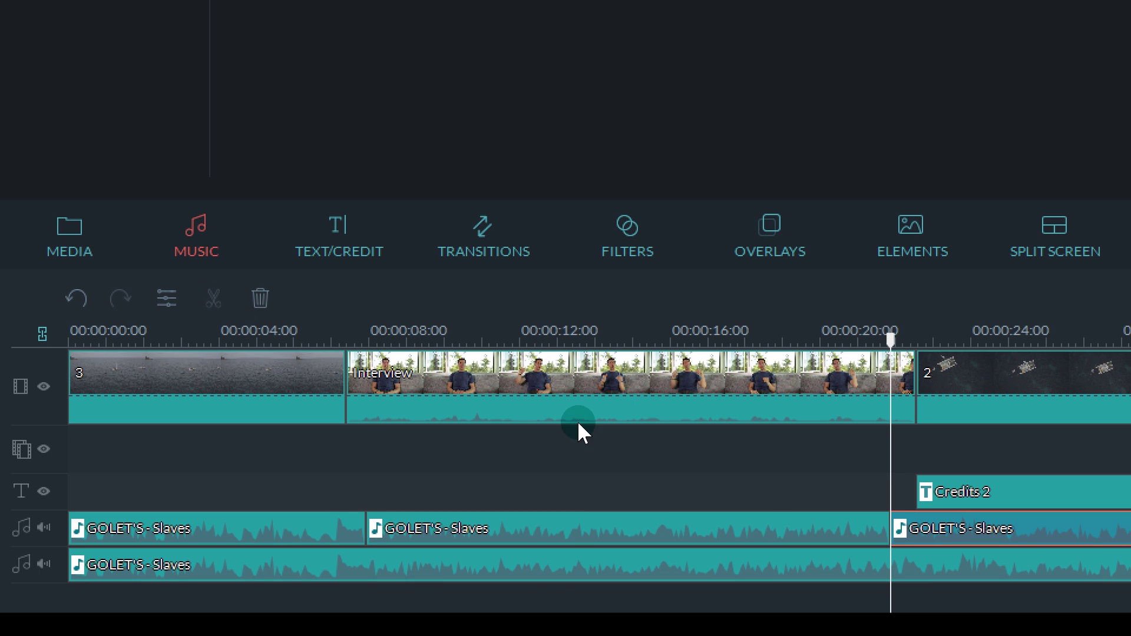
{"action": "left_click", "coordinate": [569, 525]}
{"action": "left_click", "coordinate": [246, 267]}
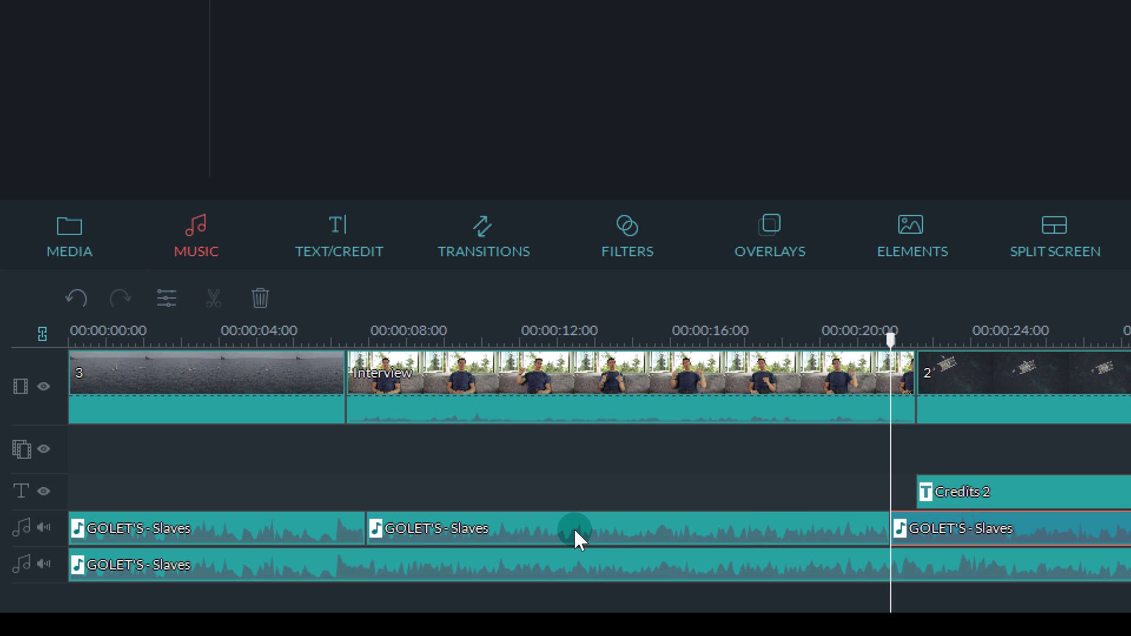
- Delete the upper music piece under the interview and play through the resulting gap
{"action": "left_click", "coordinate": [574, 528]}
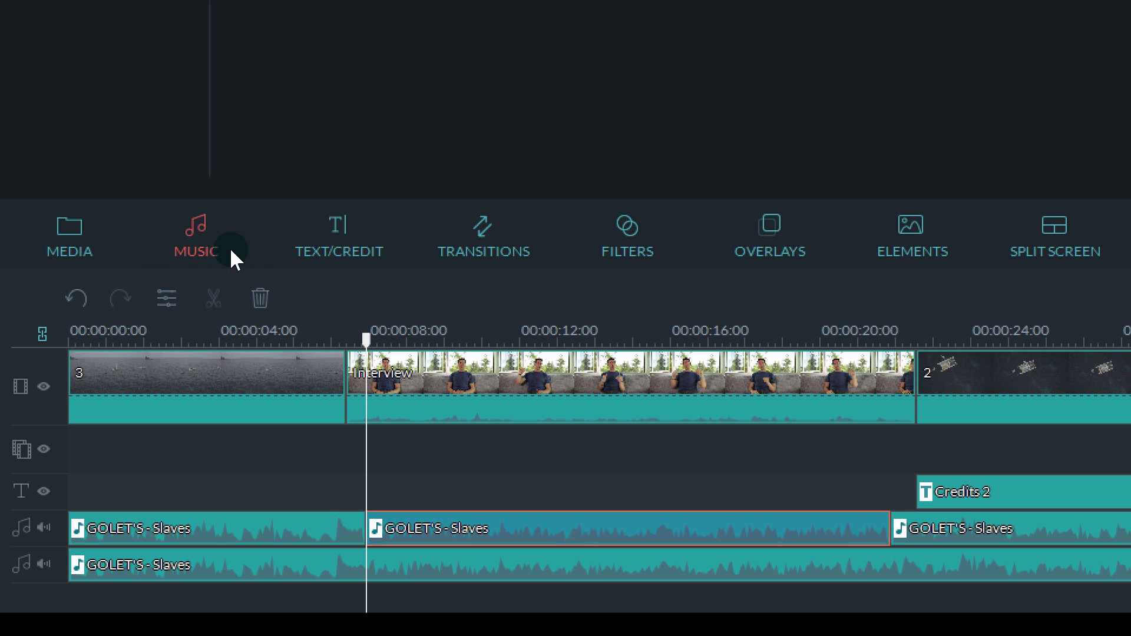
{"action": "left_click", "coordinate": [250, 302]}
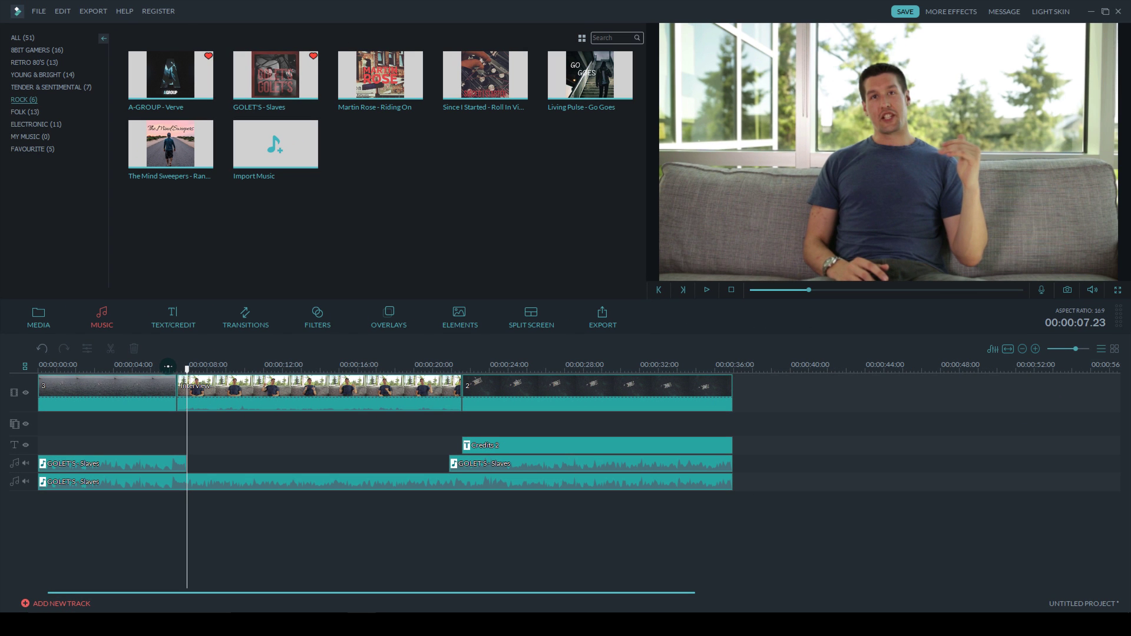
{"action": "left_click_drag", "start_coordinate": [167, 366], "coordinate": [141, 458]}
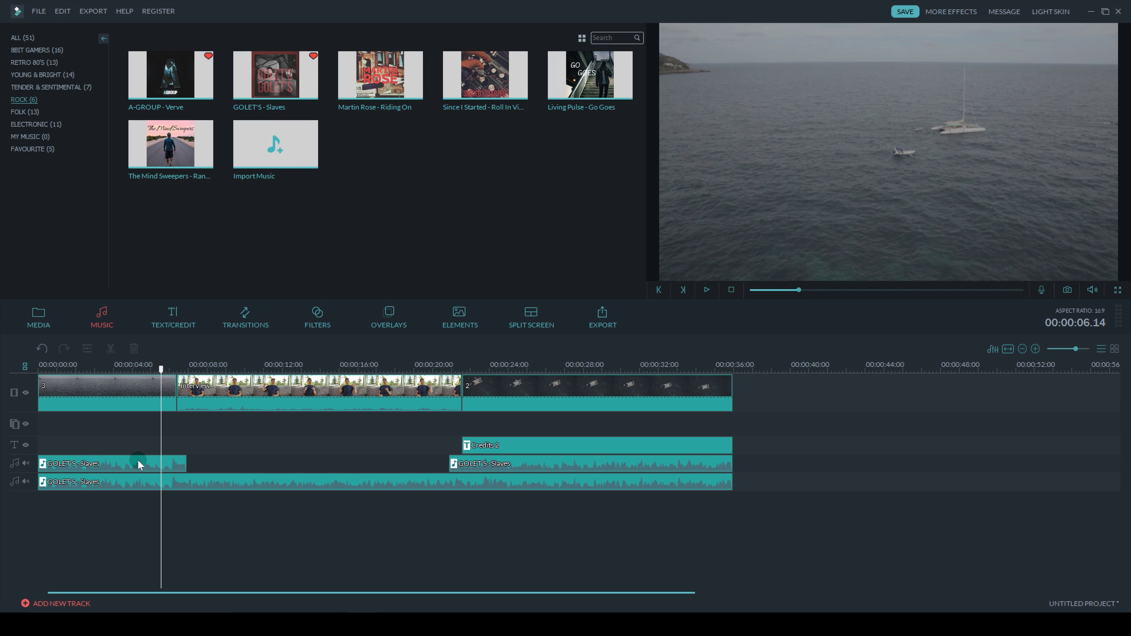
{"action": "key", "text": "space"}
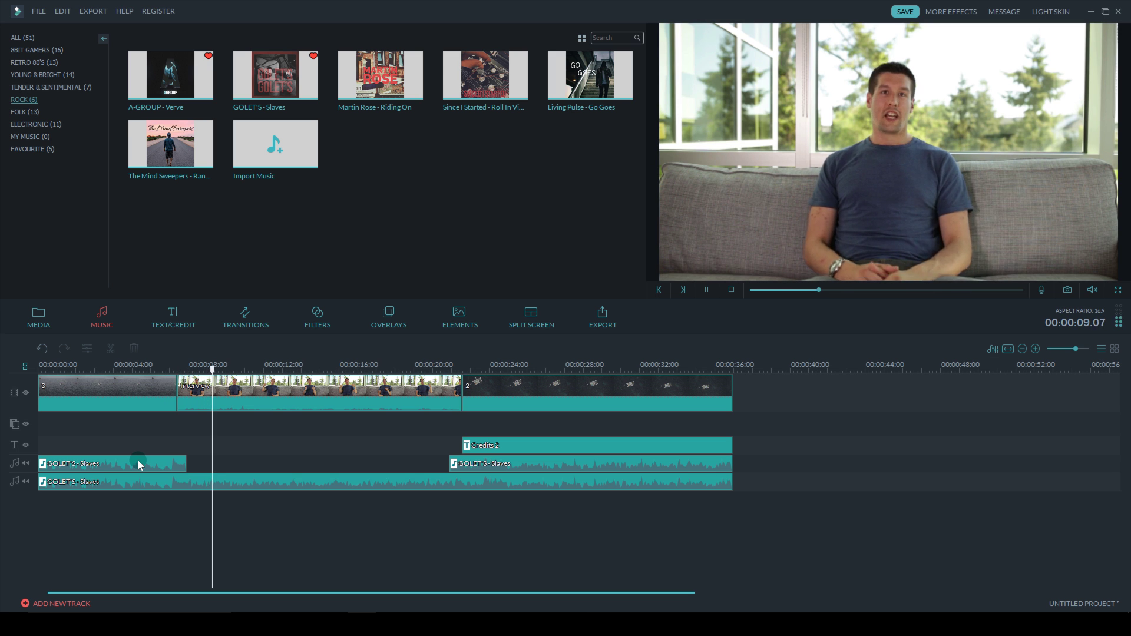
{"action": "left_click", "coordinate": [423, 368]}
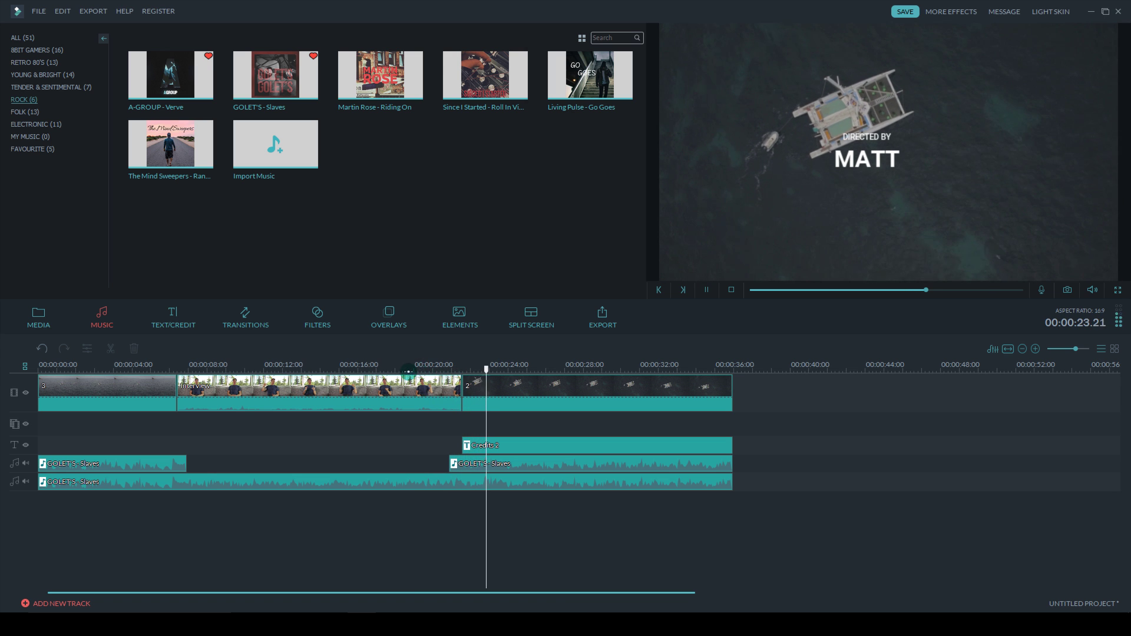
{"action": "key", "text": "space"}
{"action": "left_click_drag", "start_coordinate": [491, 369], "coordinate": [187, 389]}
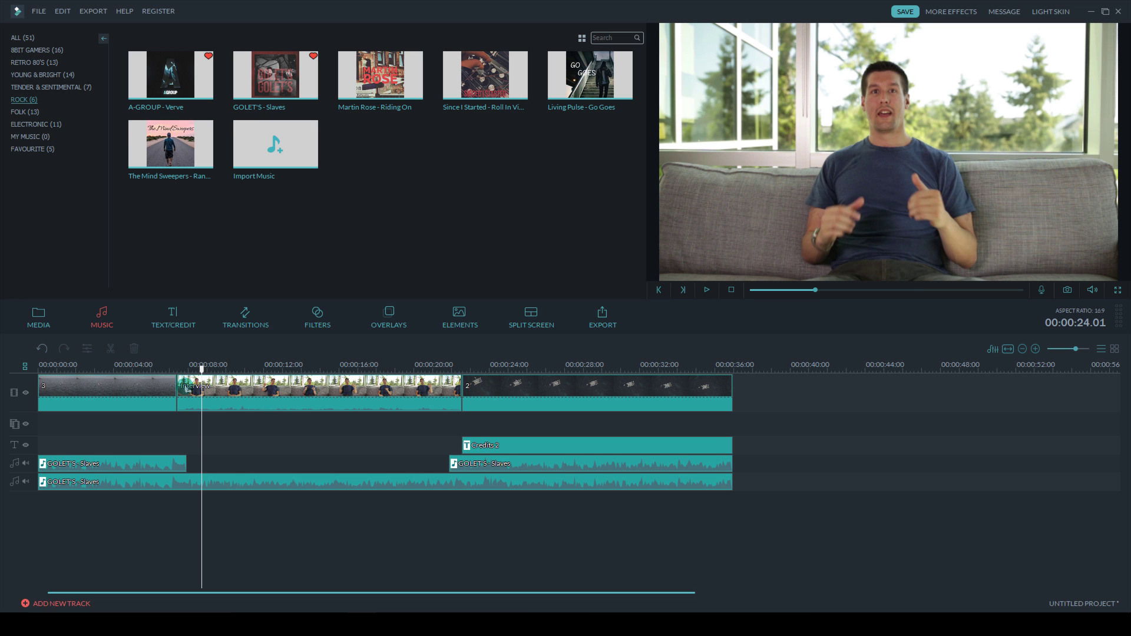
- Give the upper music piece before the interview a 1.20 s fade-out
{"action": "left_click", "coordinate": [135, 365]}
{"action": "double_click", "coordinate": [155, 464]}
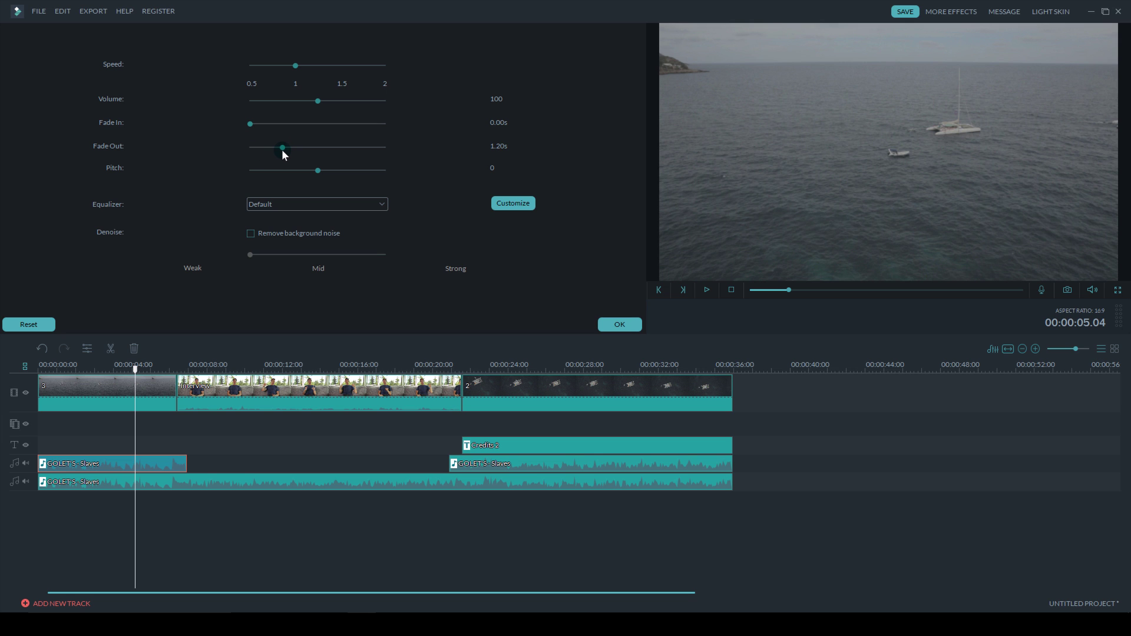
{"action": "left_click", "coordinate": [605, 326]}
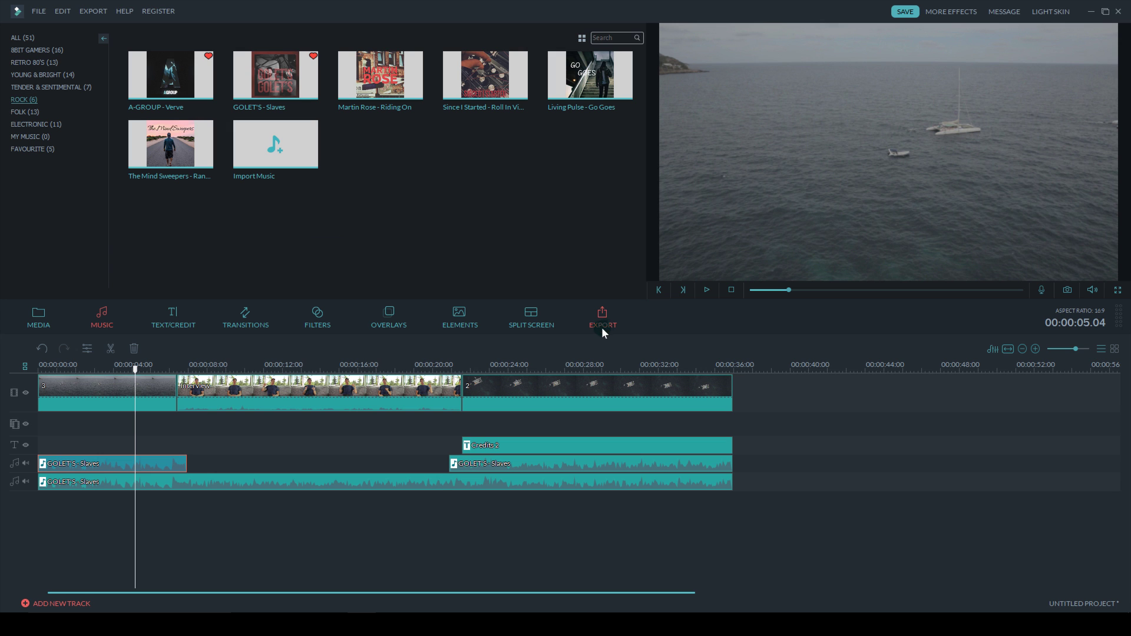
- Give the music piece after the interview a 1.20 s fade-in, then play from near the start
{"action": "left_click", "coordinate": [441, 367]}
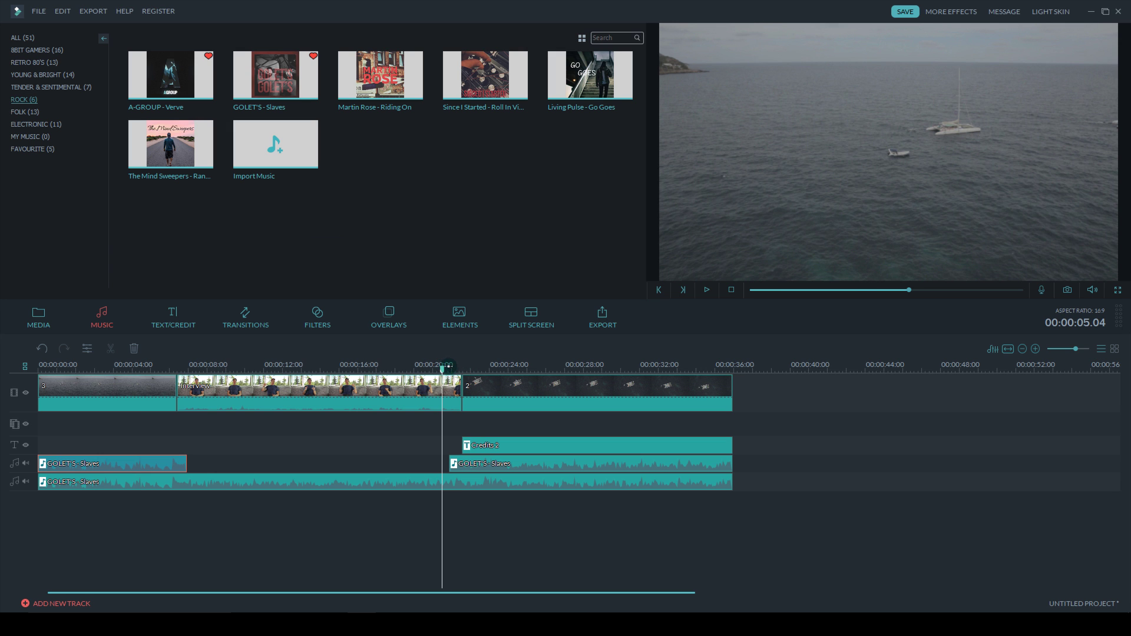
{"action": "left_click", "coordinate": [456, 368]}
{"action": "double_click", "coordinate": [482, 463]}
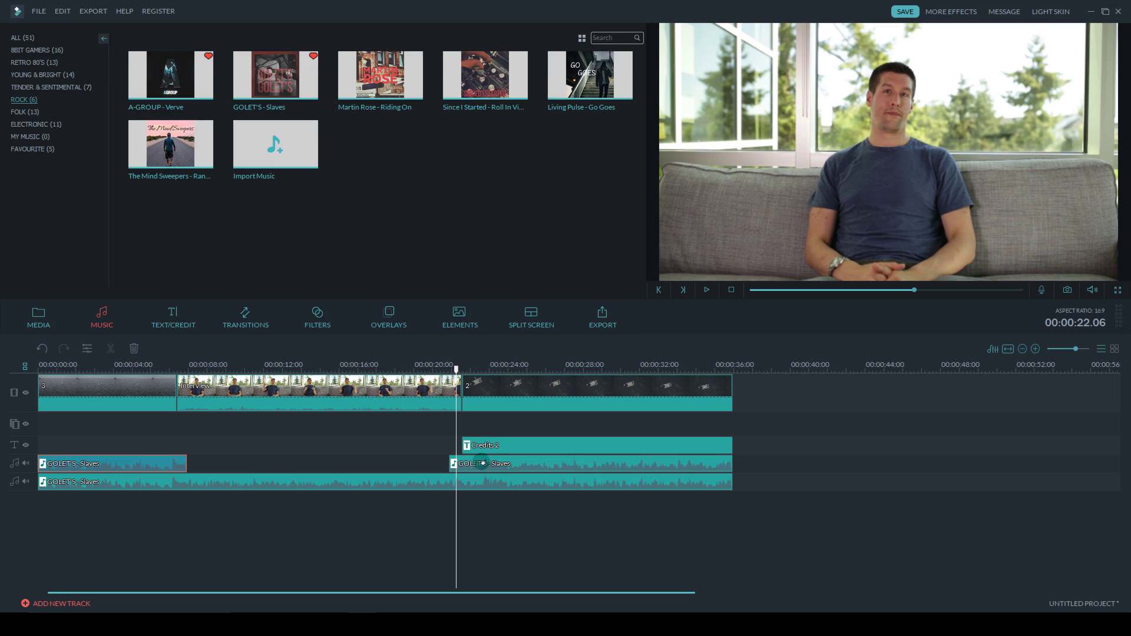
{"action": "left_click_drag", "start_coordinate": [251, 124], "coordinate": [283, 124]}
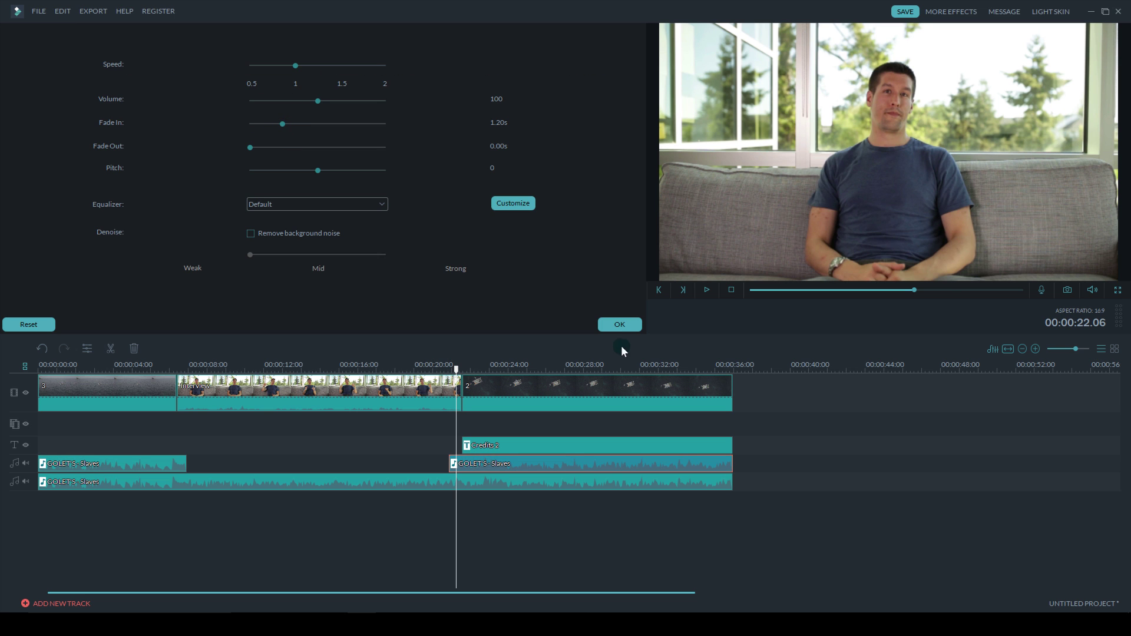
{"action": "left_click", "coordinate": [614, 325]}
{"action": "left_click_drag", "start_coordinate": [455, 370], "coordinate": [107, 374]}
{"action": "key", "text": "space"}
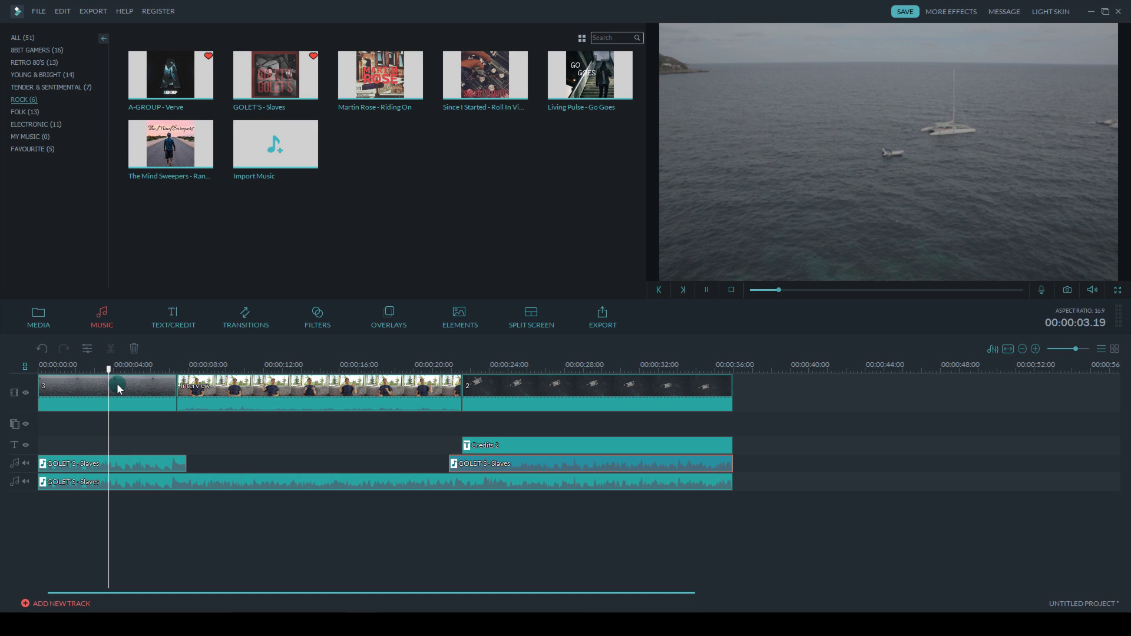
{"action": "left_click", "coordinate": [75, 422]}
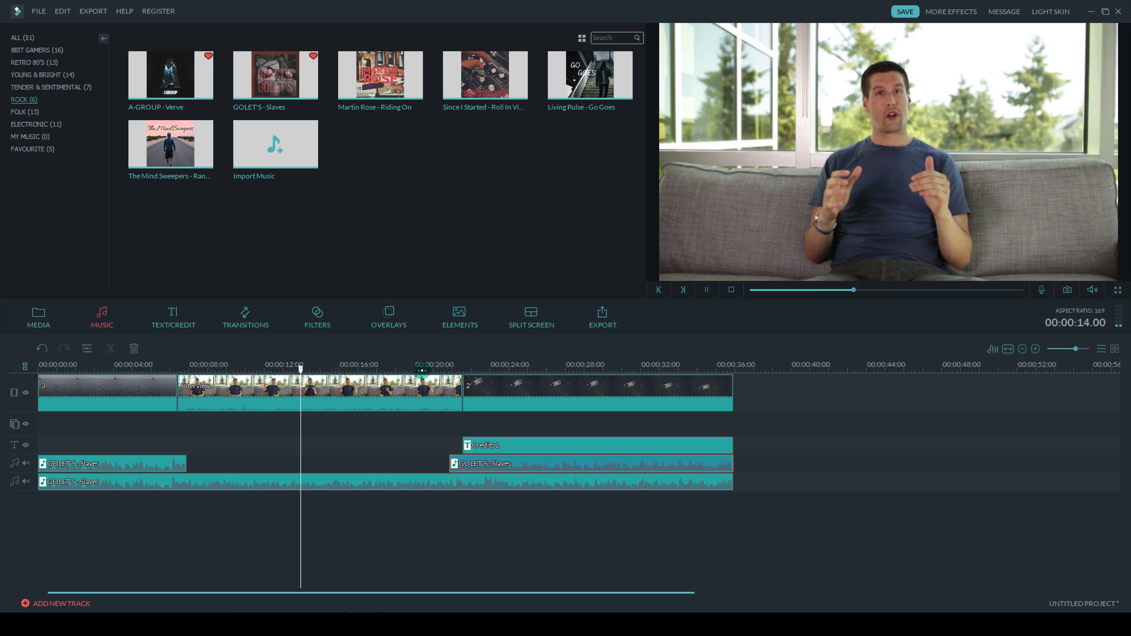
{"action": "left_click", "coordinate": [421, 367]}
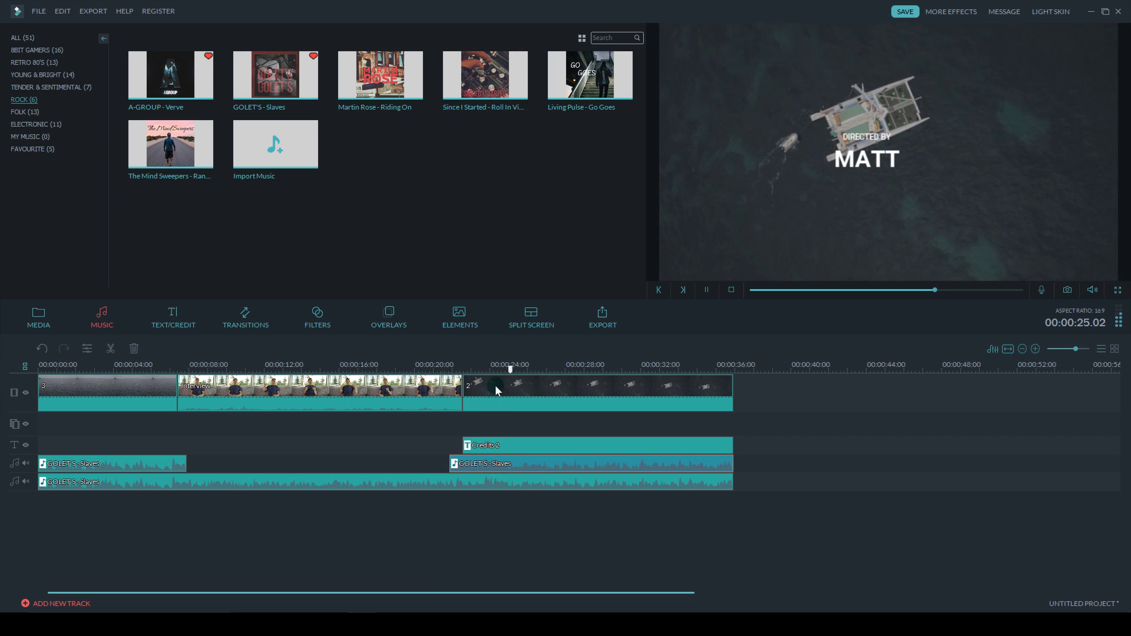
{"action": "key", "text": "space"}
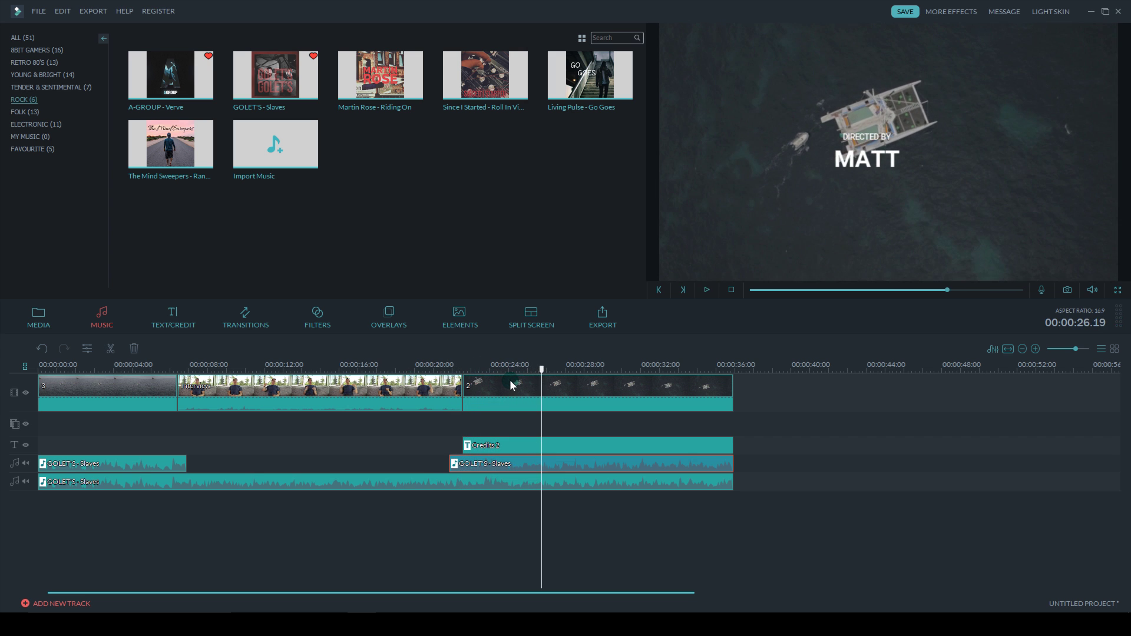